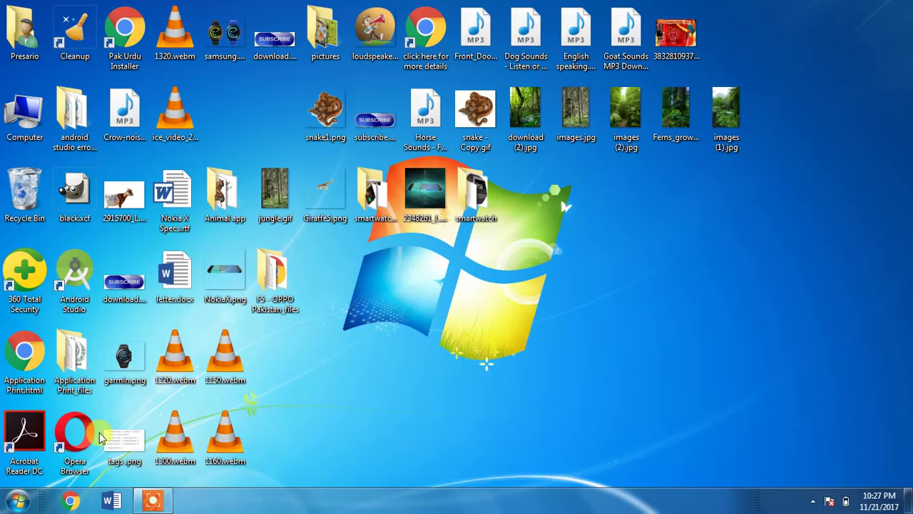
- Open the Devices and Printers window from the Start menu
click(31, 505)
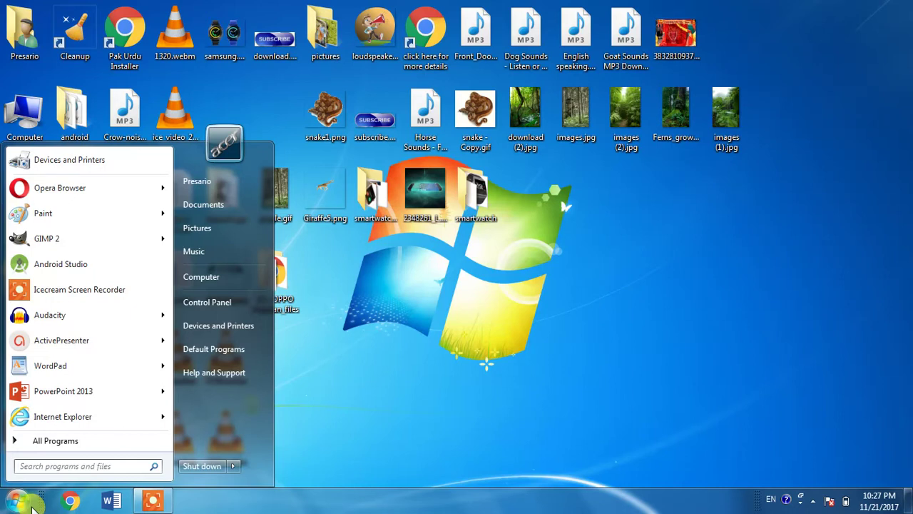
click(225, 325)
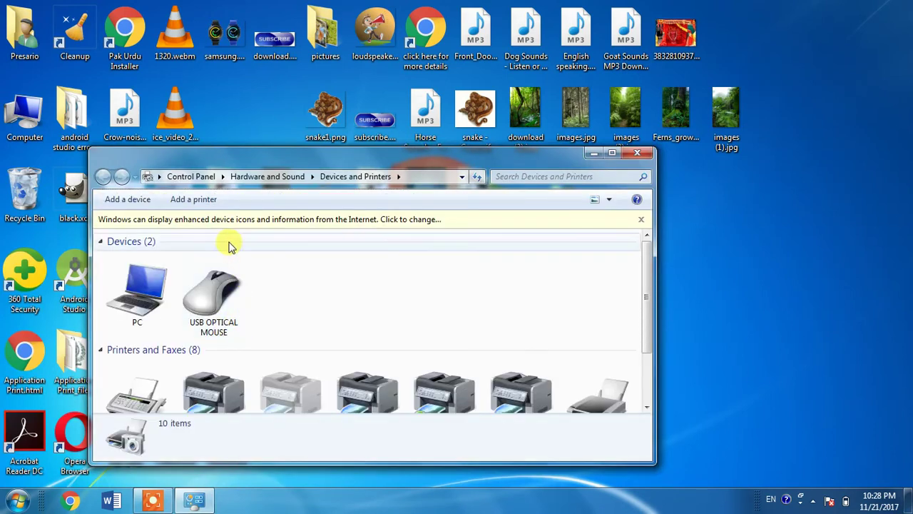
- Start Add a printer as a local printer on existing port LPT1, reaching the driver page
click(200, 206)
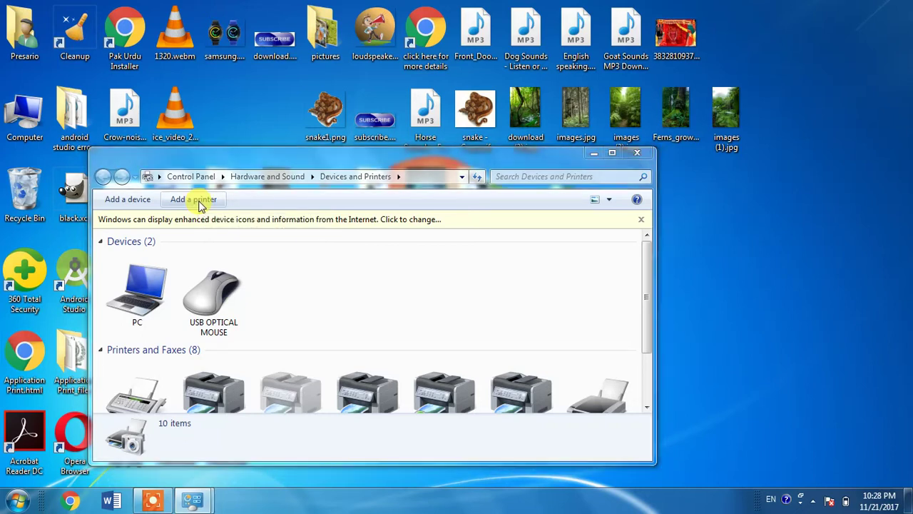
drag(482, 107, 375, 152)
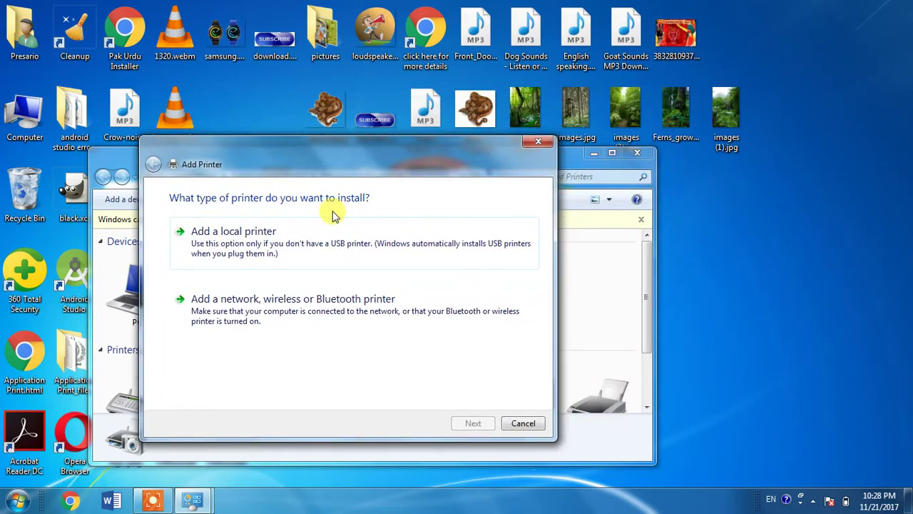
click(260, 255)
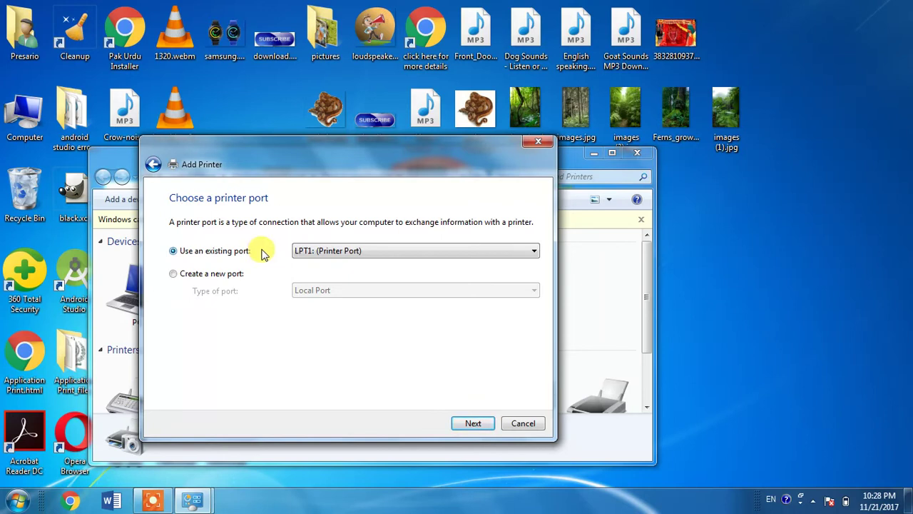
click(398, 250)
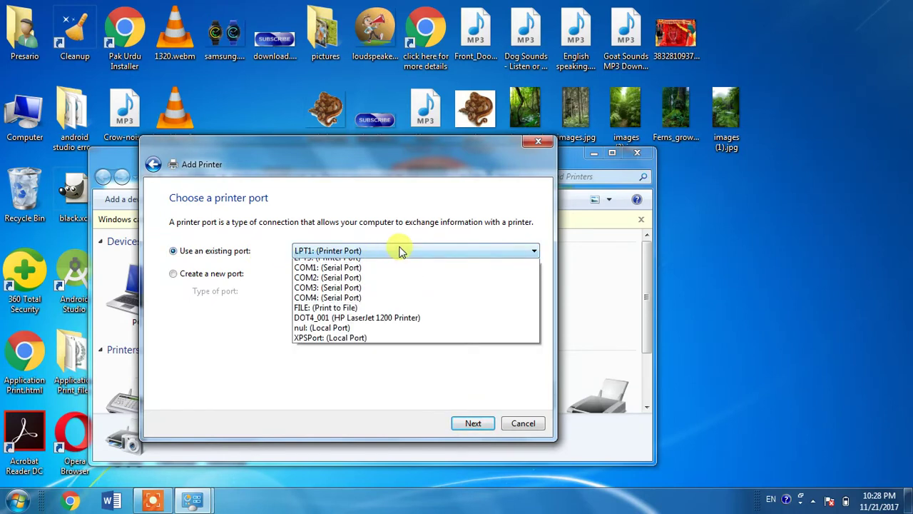
click(400, 251)
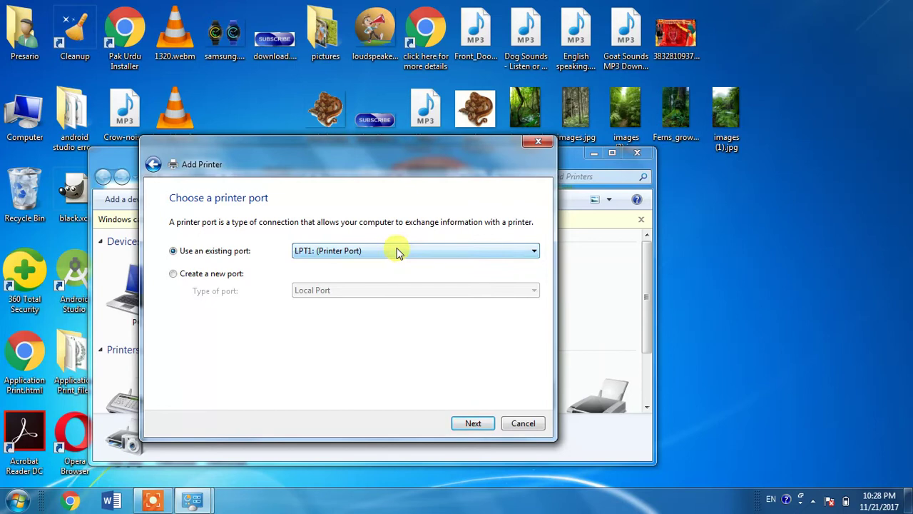
click(473, 425)
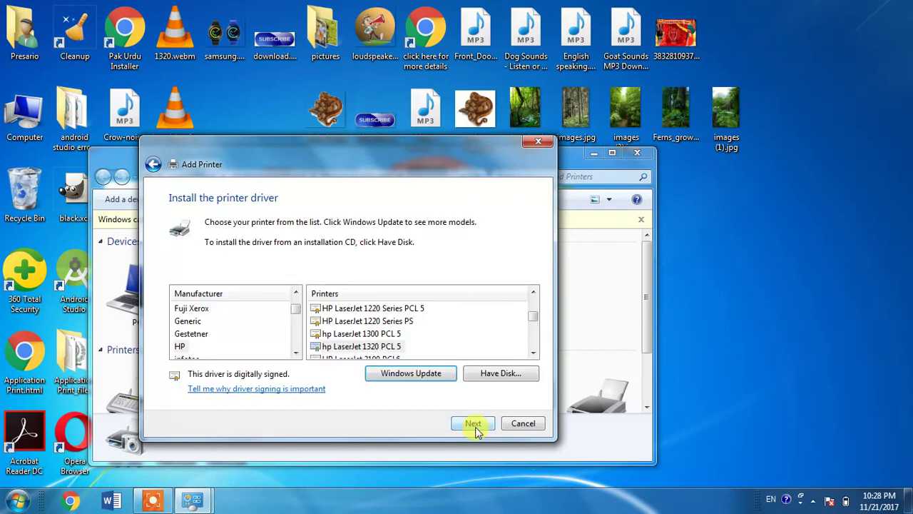
drag(534, 318, 535, 340)
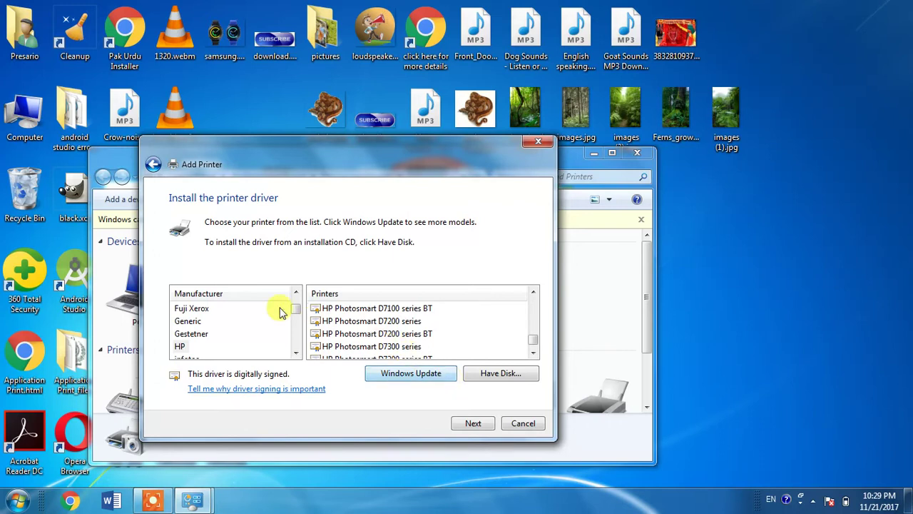
- Select HP as manufacturer and scroll the Printers list up toward the LaserJet 2100 Series drivers
click(180, 347)
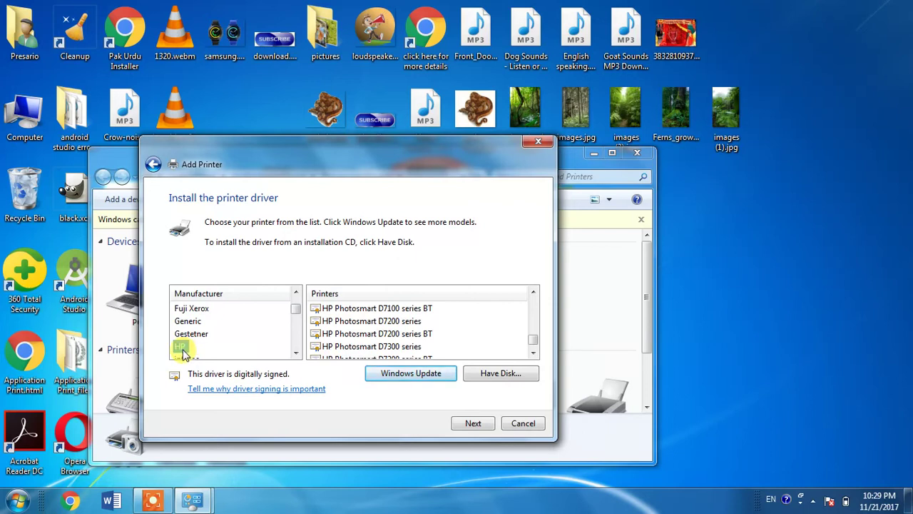
click(533, 292)
click(533, 292)
click(532, 292)
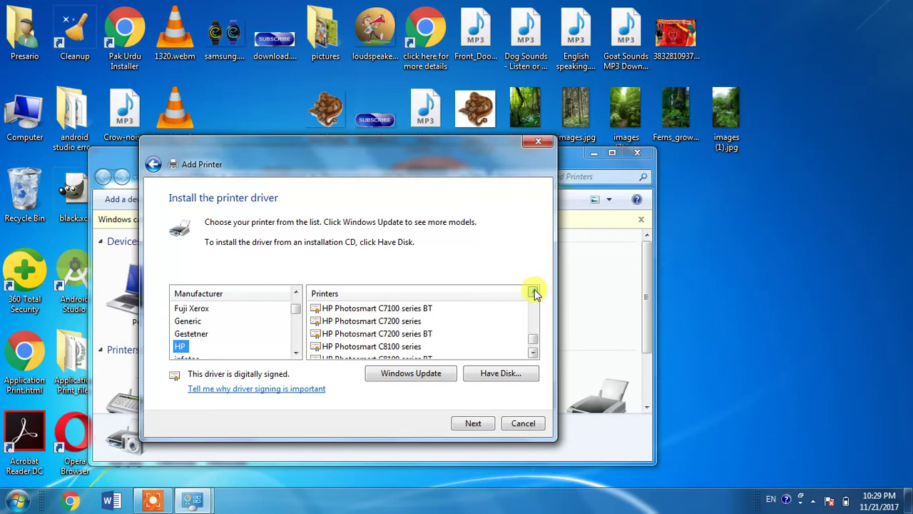
click(533, 292)
click(533, 292)
click(533, 292)
click(533, 292)
click(533, 291)
click(533, 291)
click(533, 292)
click(533, 292)
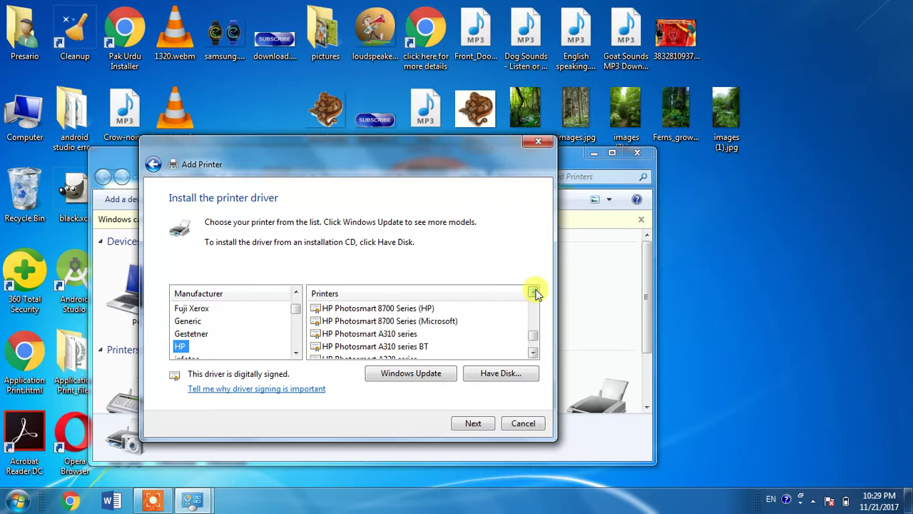
click(533, 292)
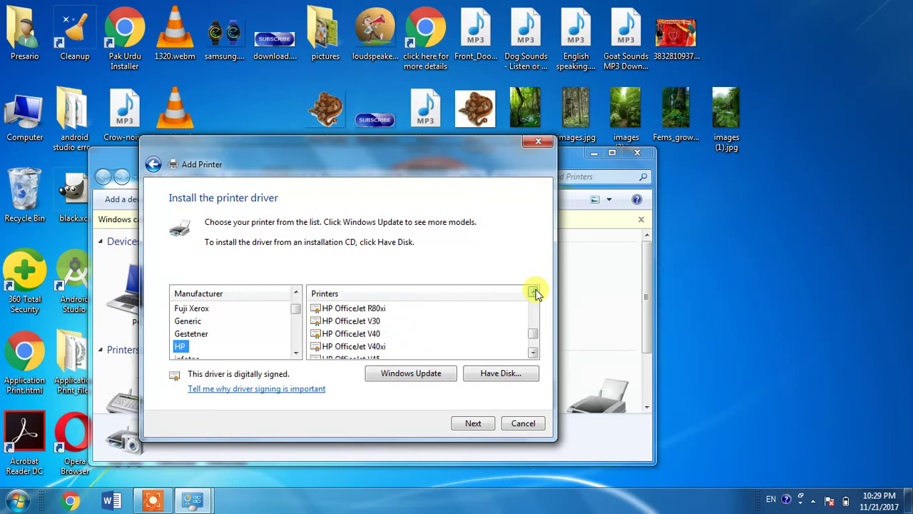
click(533, 292)
click(533, 292)
click(532, 292)
click(533, 291)
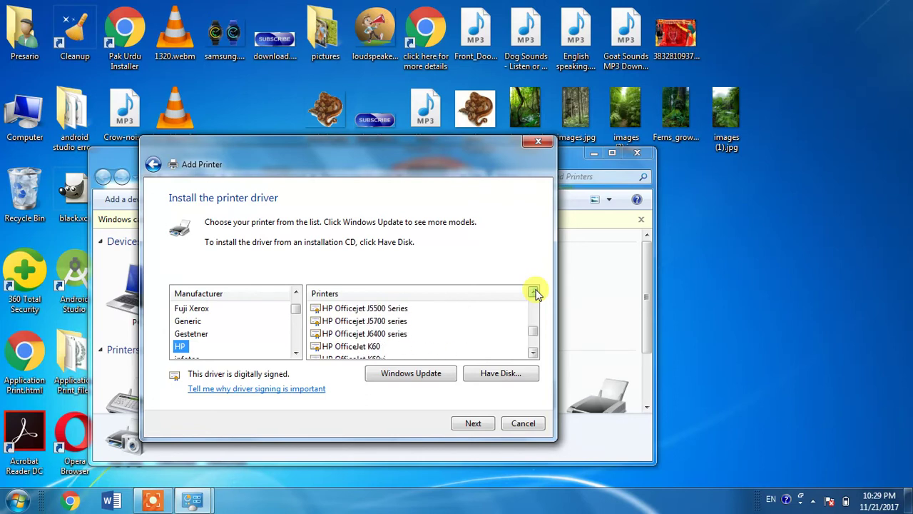
click(533, 291)
click(533, 291)
click(533, 292)
click(533, 291)
click(532, 291)
click(533, 291)
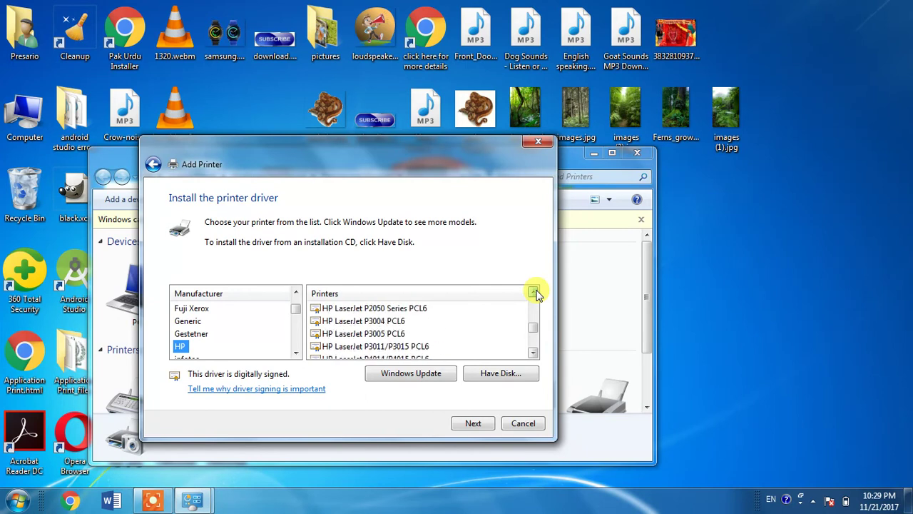
click(533, 292)
click(533, 292)
click(533, 291)
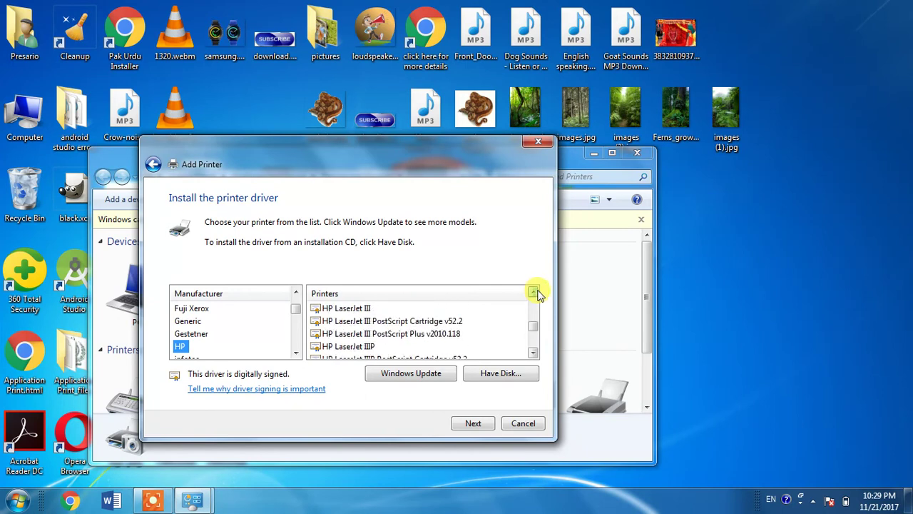
click(532, 292)
click(533, 292)
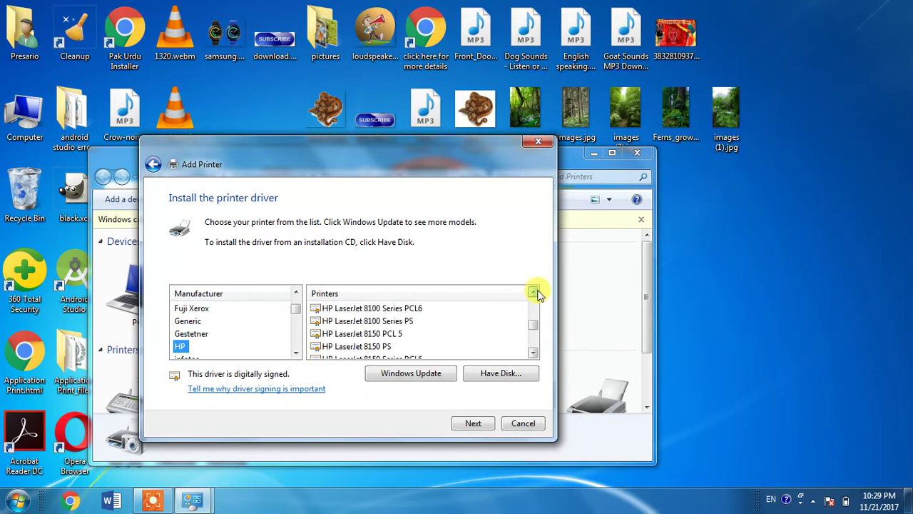
click(533, 292)
click(533, 291)
click(533, 292)
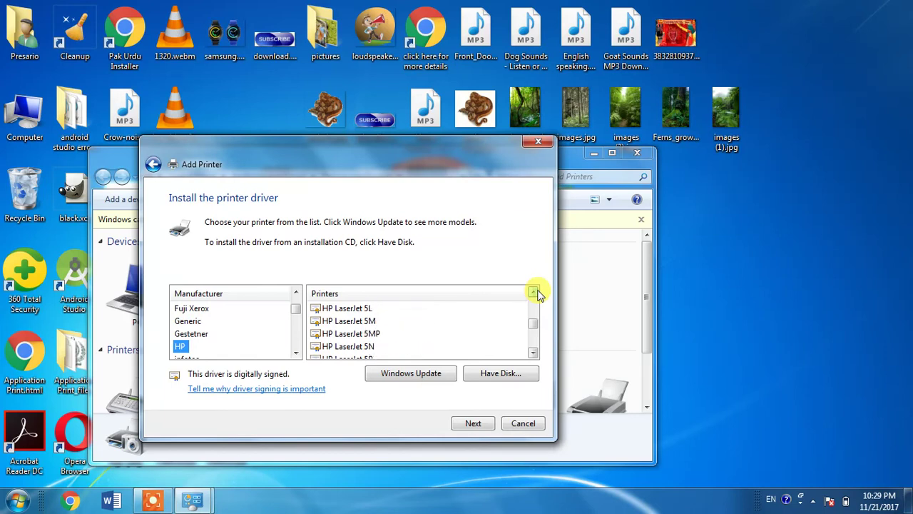
click(533, 292)
click(533, 292)
click(533, 292)
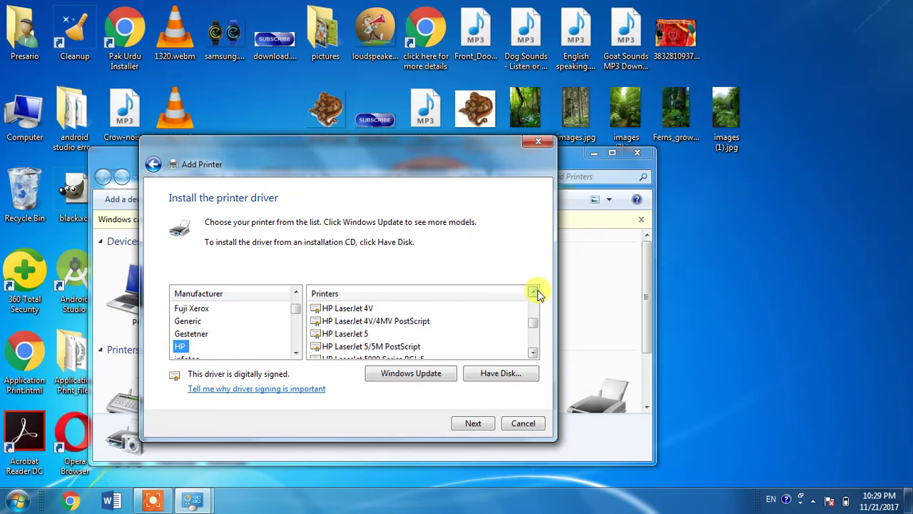
click(533, 291)
click(533, 292)
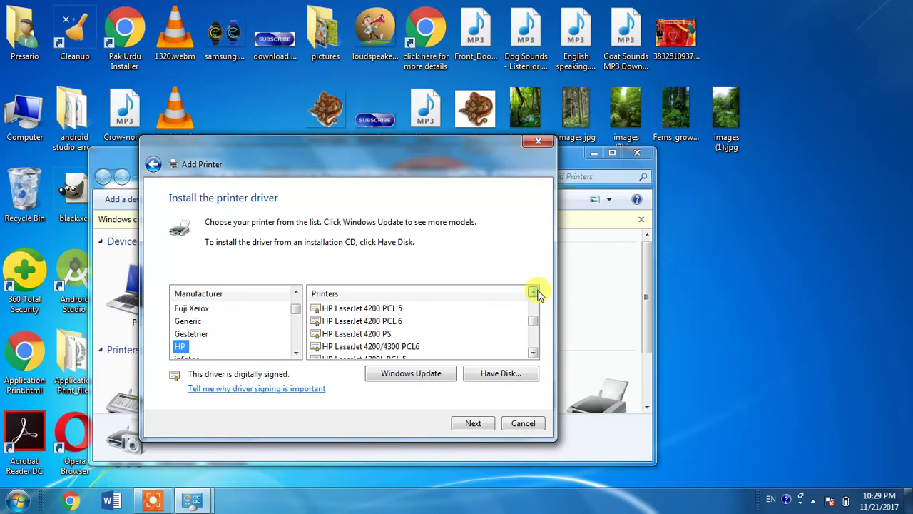
click(532, 291)
click(533, 292)
click(533, 292)
click(533, 291)
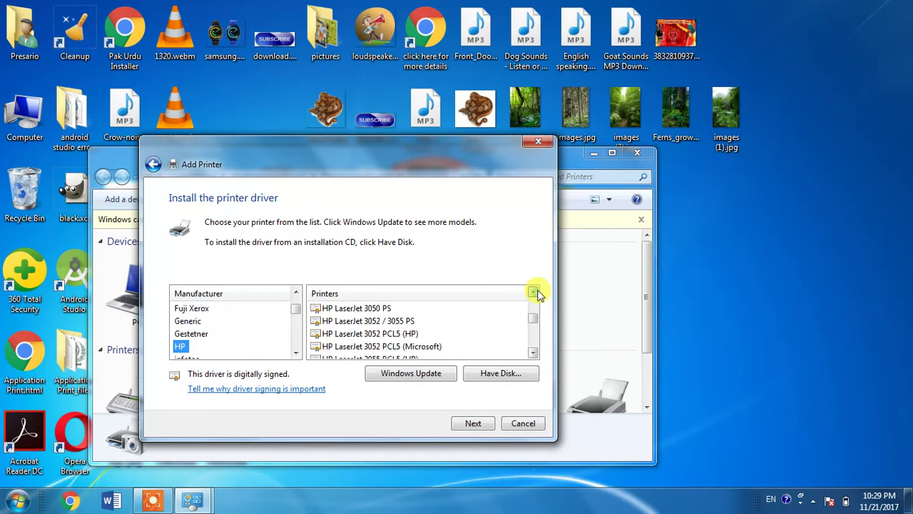
click(533, 292)
click(533, 291)
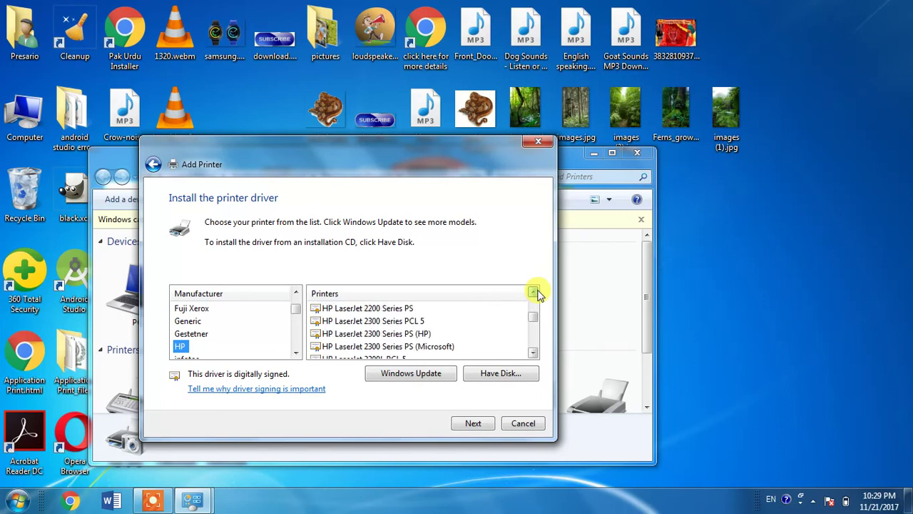
click(532, 292)
click(532, 291)
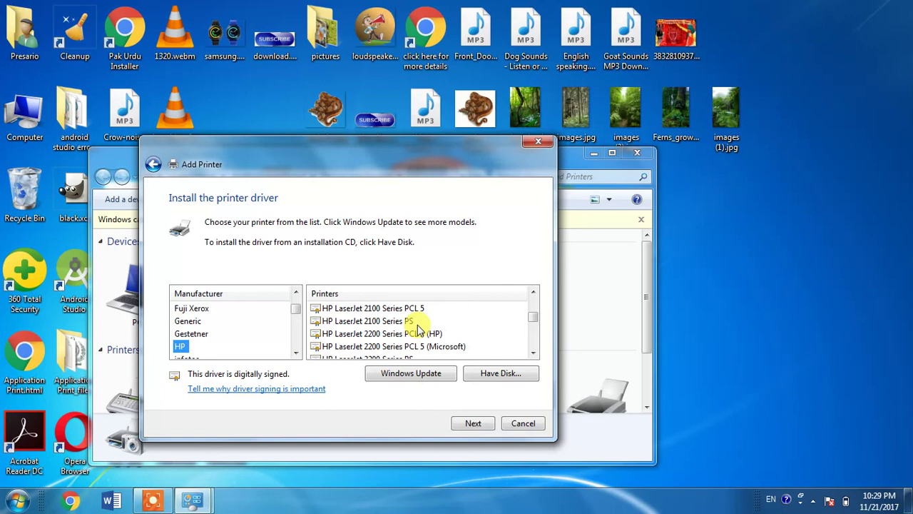
- Select HP LaserJet 2100 Series PCL 5 in the Printers list
click(392, 309)
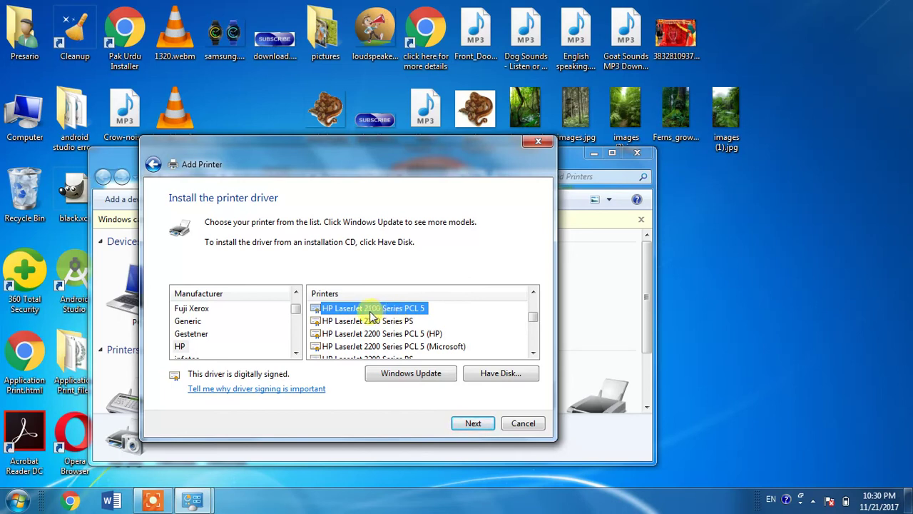
- Continue to the printer name page, prefilled with 'HP LaserJet 2100 Series PCL 5'
click(465, 425)
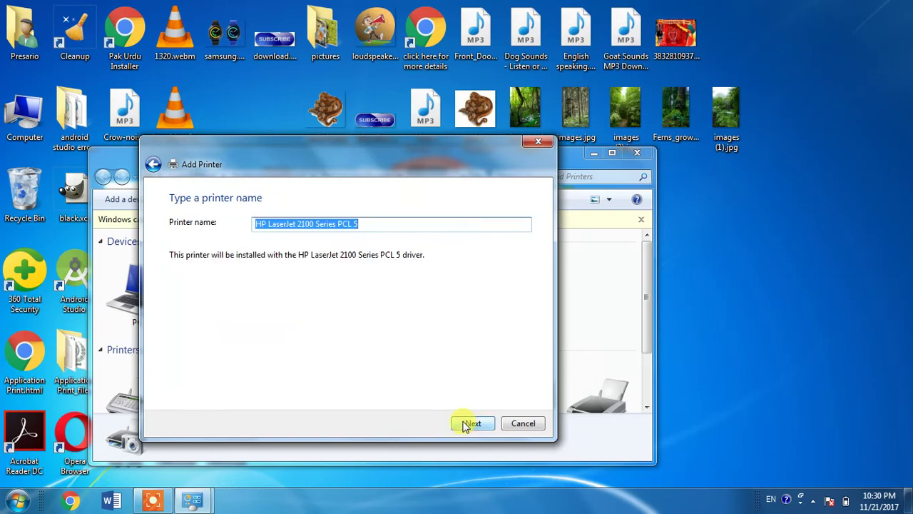